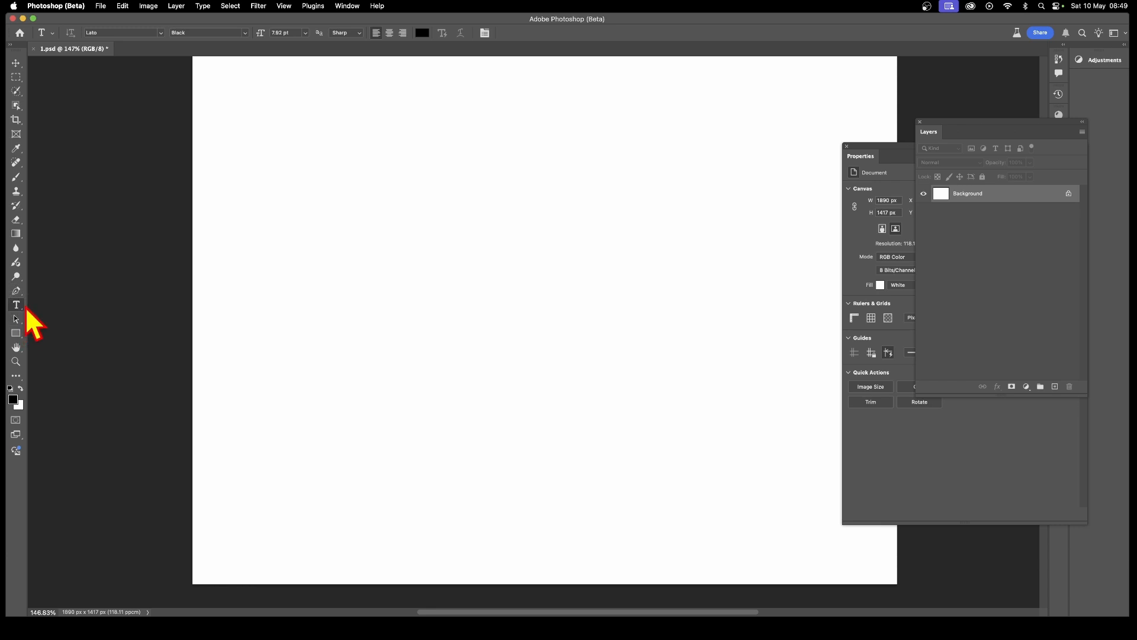
- Create a horizontal paragraph text box with Lorem ipsum placeholder text on the canvas and turn on Dynamic Text
right_click(22, 309)
click(71, 304)
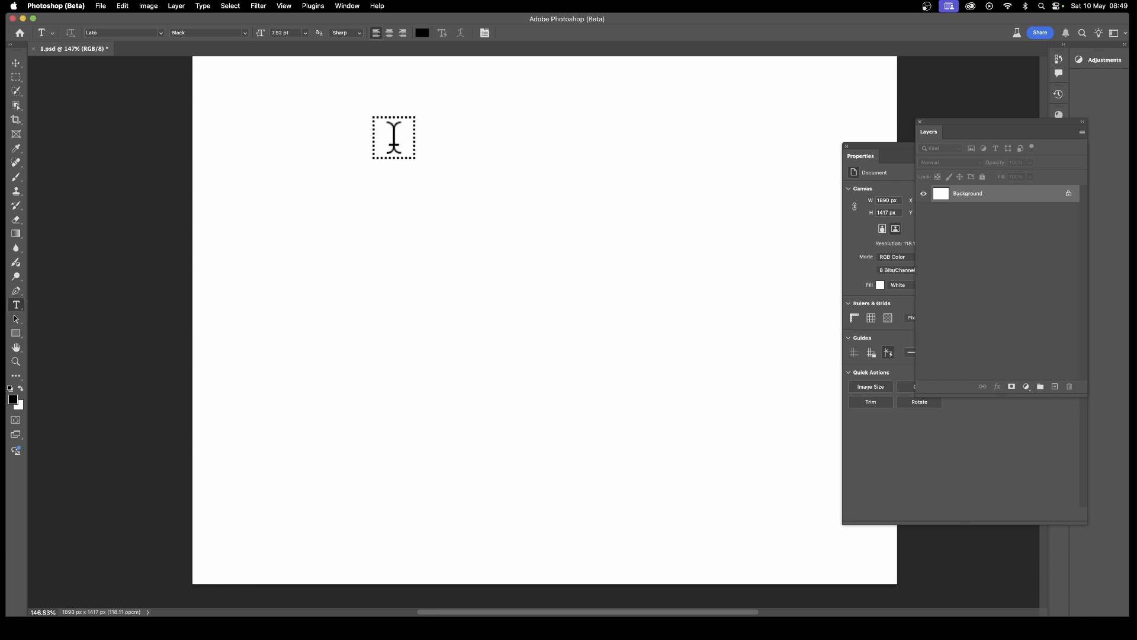
drag(328, 117, 636, 459)
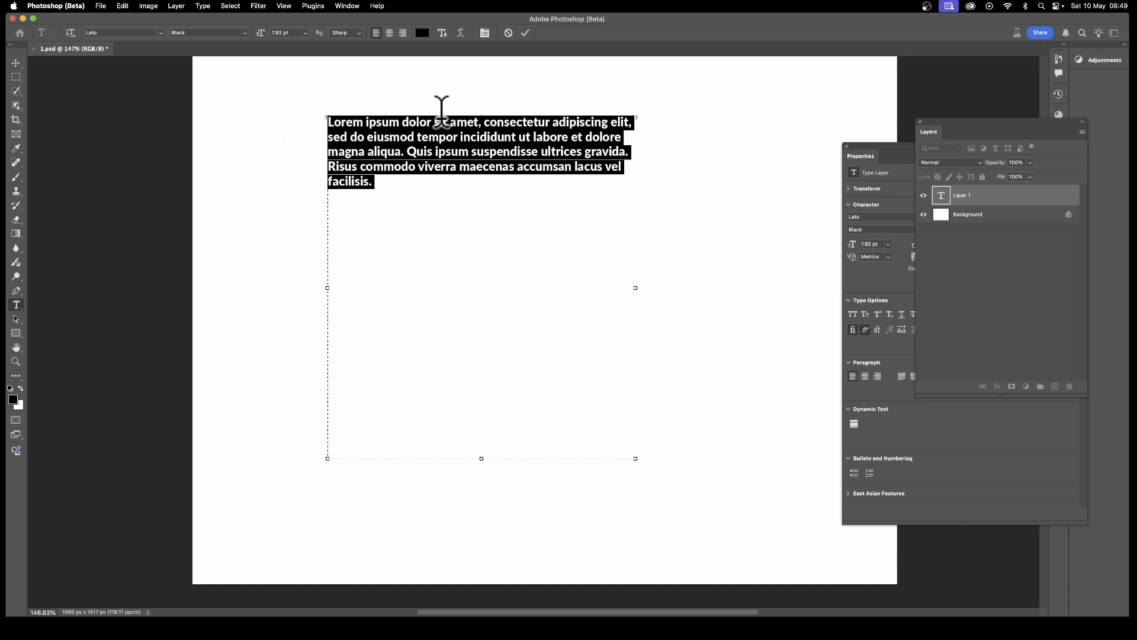
click(443, 34)
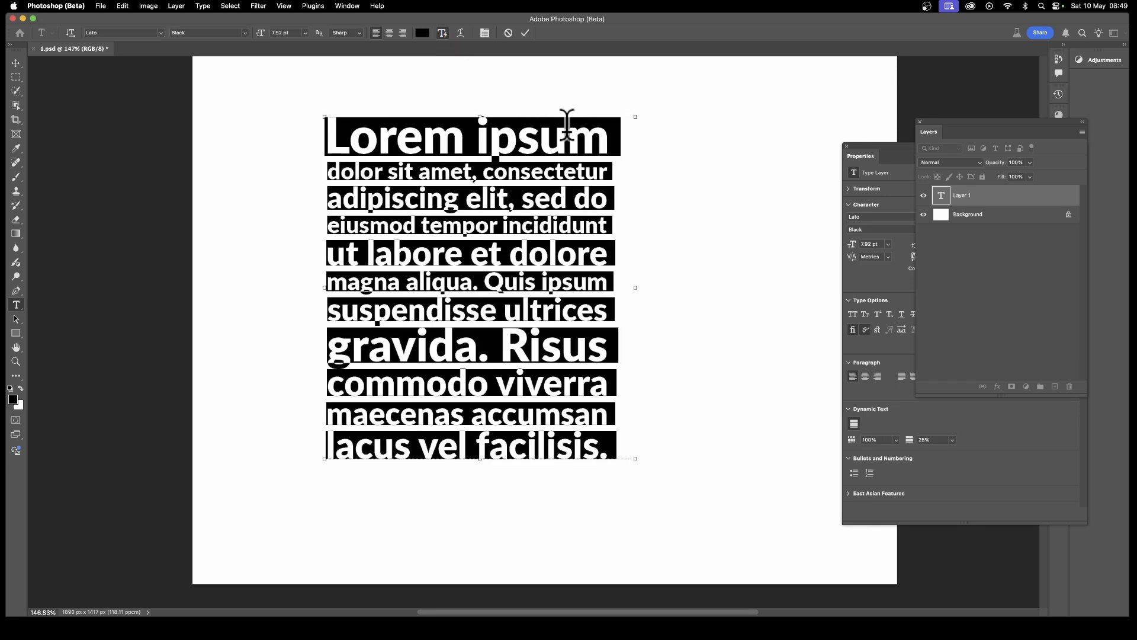
- Break the line after "Lorem" and insert a string of filler characters directly before "tempor"
click(469, 148)
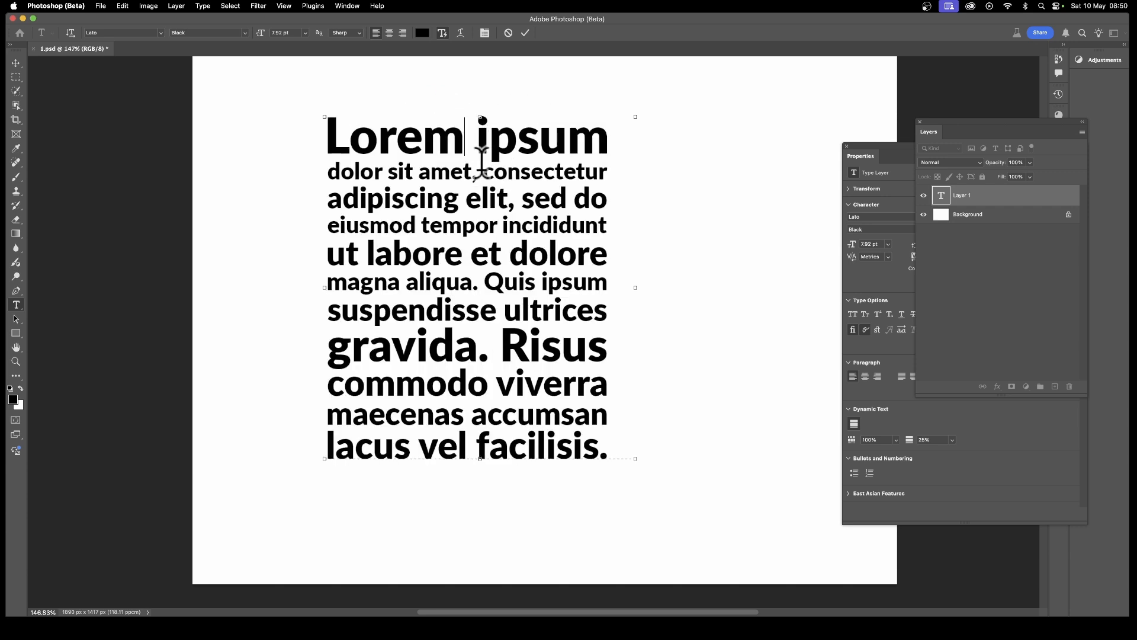
key(Return)
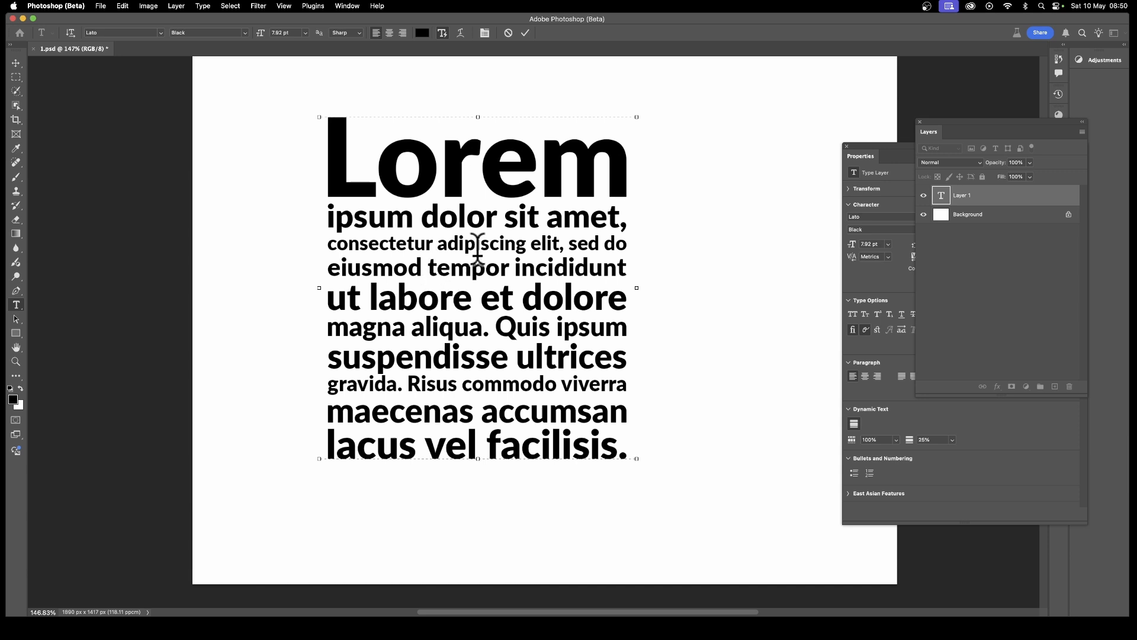
text(gbbmvm,vbmmvbm,bvm,bm,vb,mvb,m.,vbmtempor)
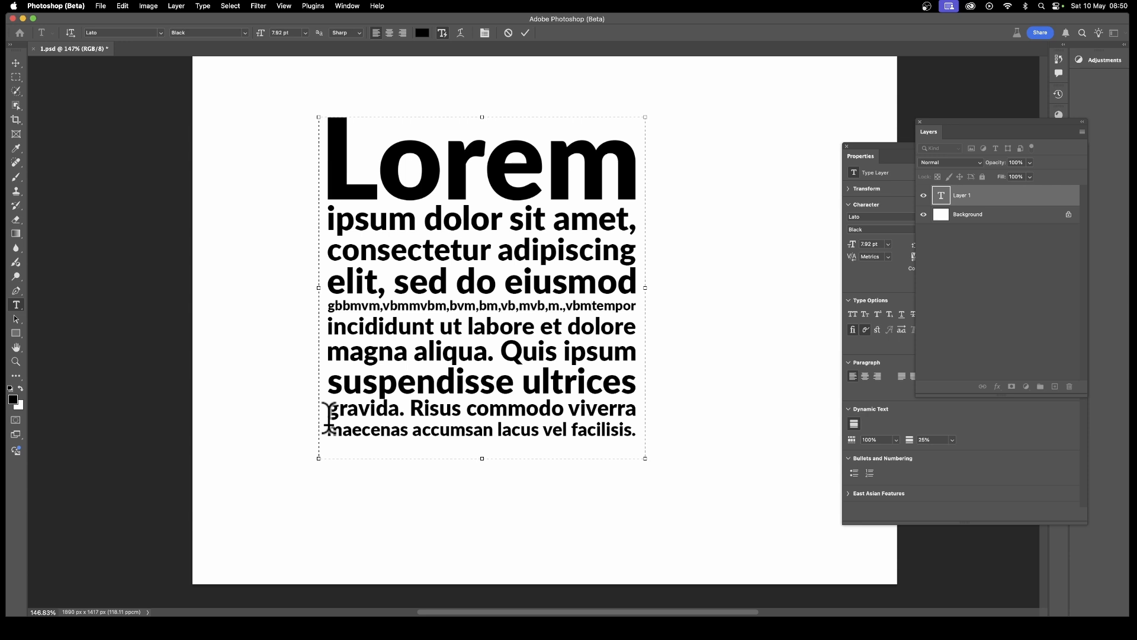
- Set the words "dolor sit" in Abril Display Regular and colour them red
drag(423, 221, 544, 220)
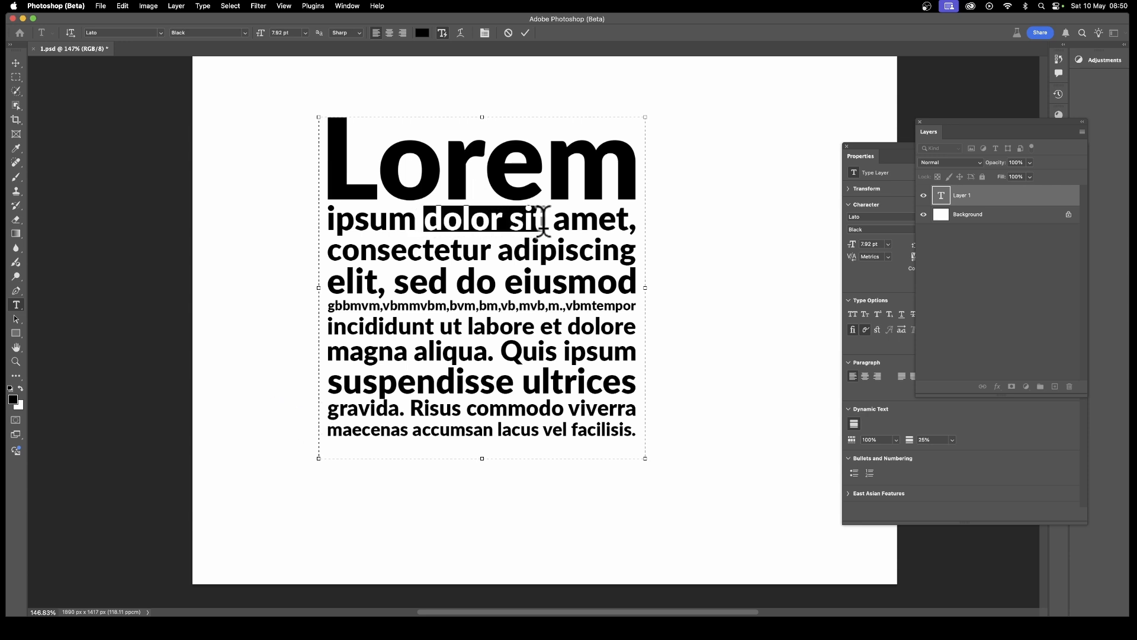
click(160, 32)
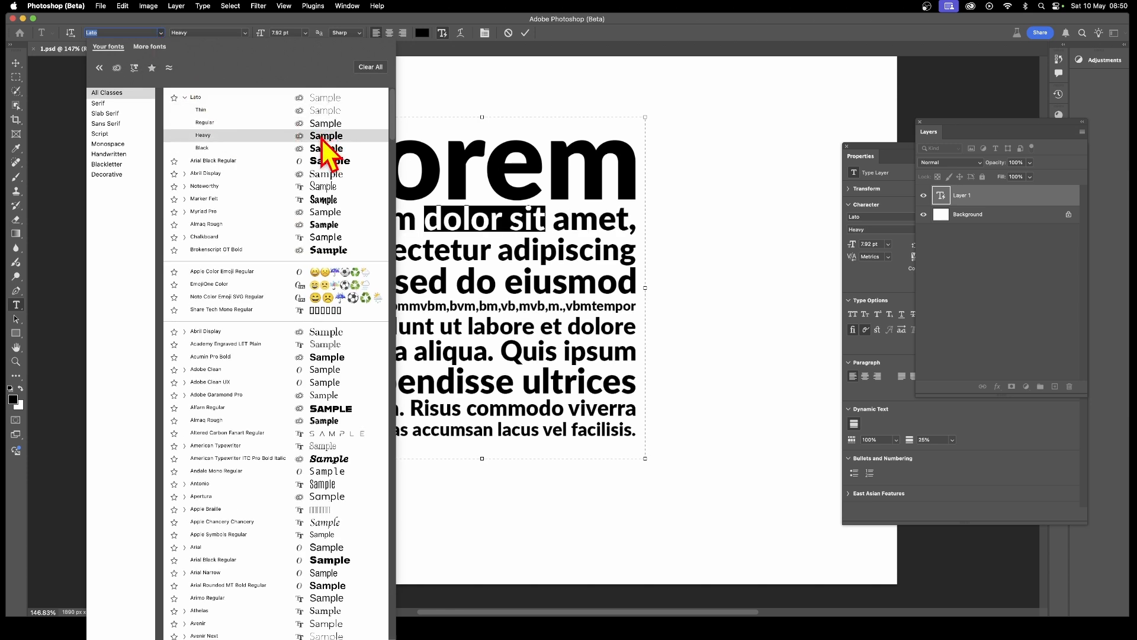
click(218, 175)
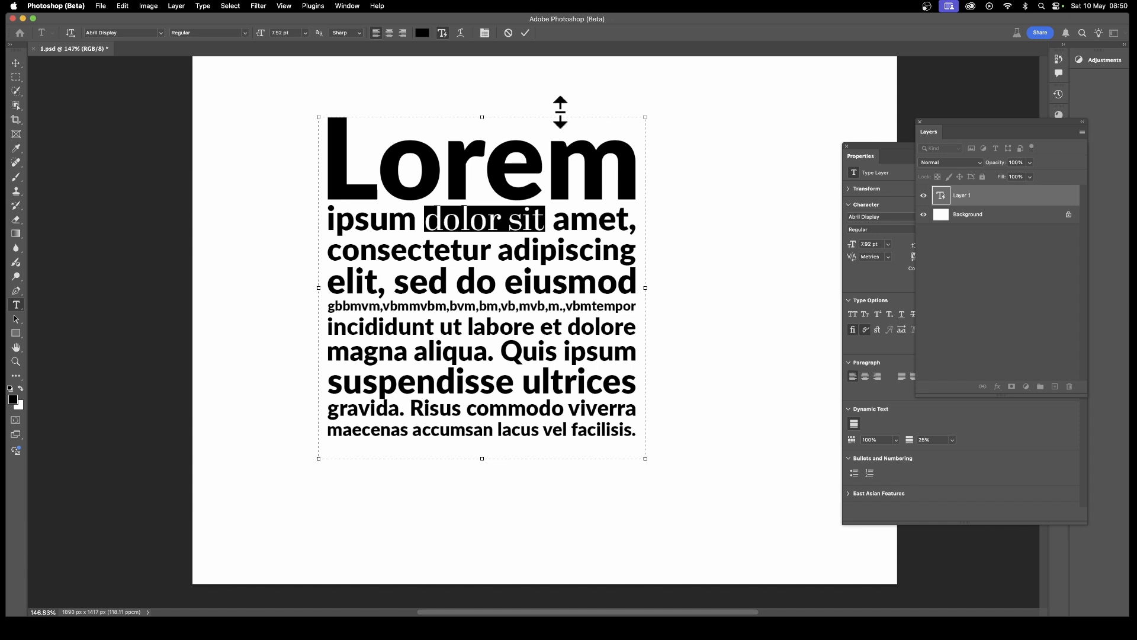
click(422, 33)
click(559, 271)
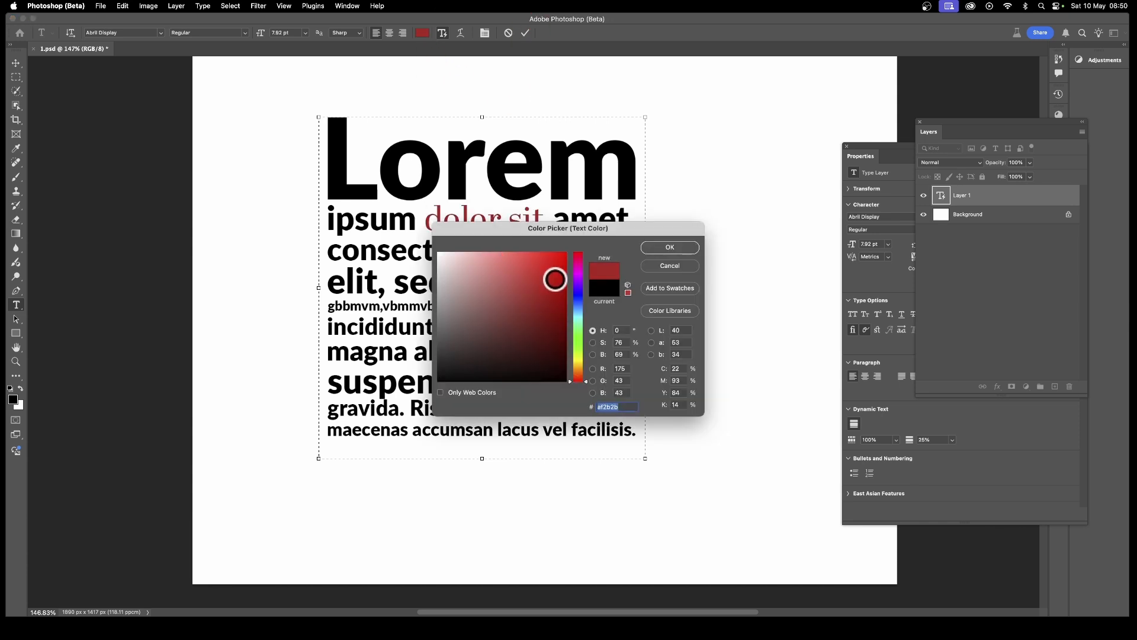
click(668, 248)
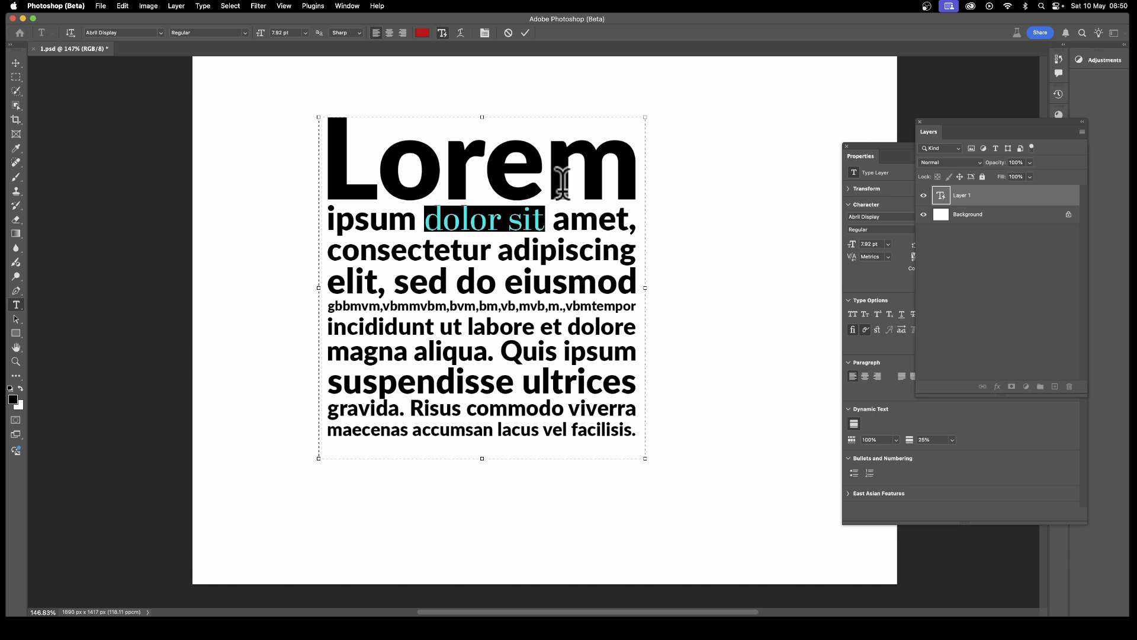
- Turn Dynamic Text off and back on for the text layer
click(443, 33)
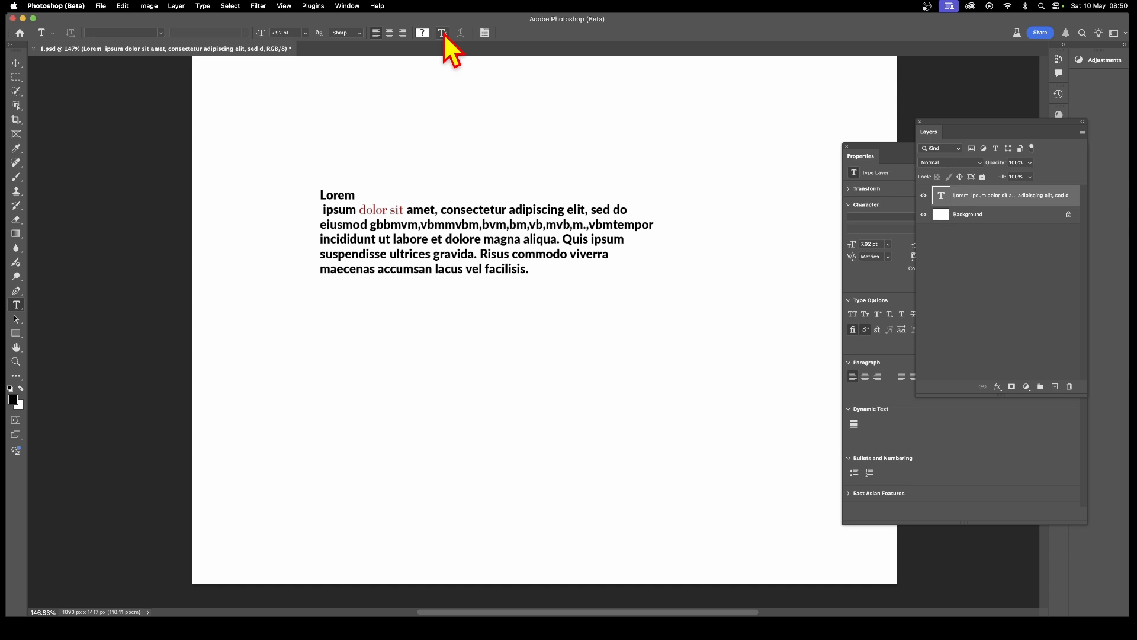
click(443, 33)
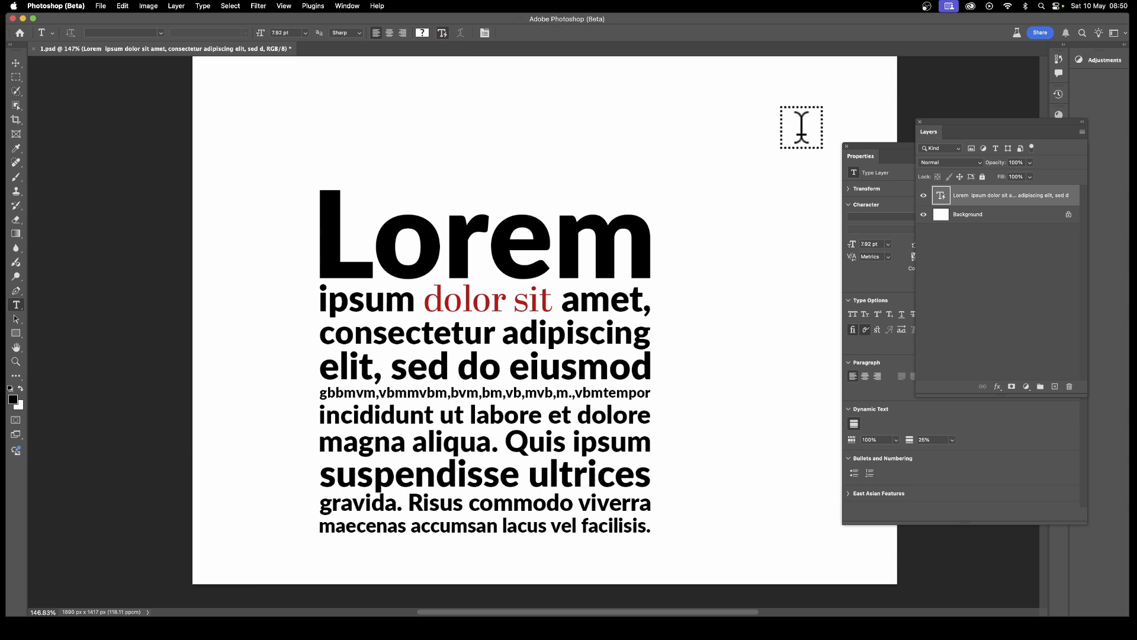
- Move the Properties panel clear of the Layers panel and use its Dynamic Text setting to switch the effect off and on
drag(875, 153, 718, 99)
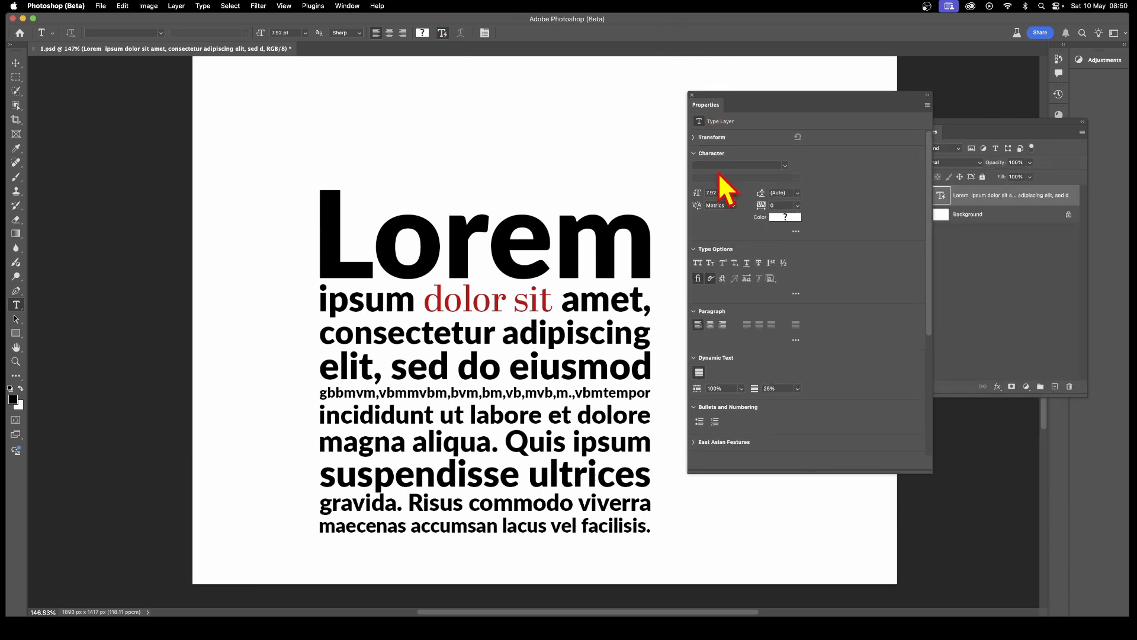
click(354, 7)
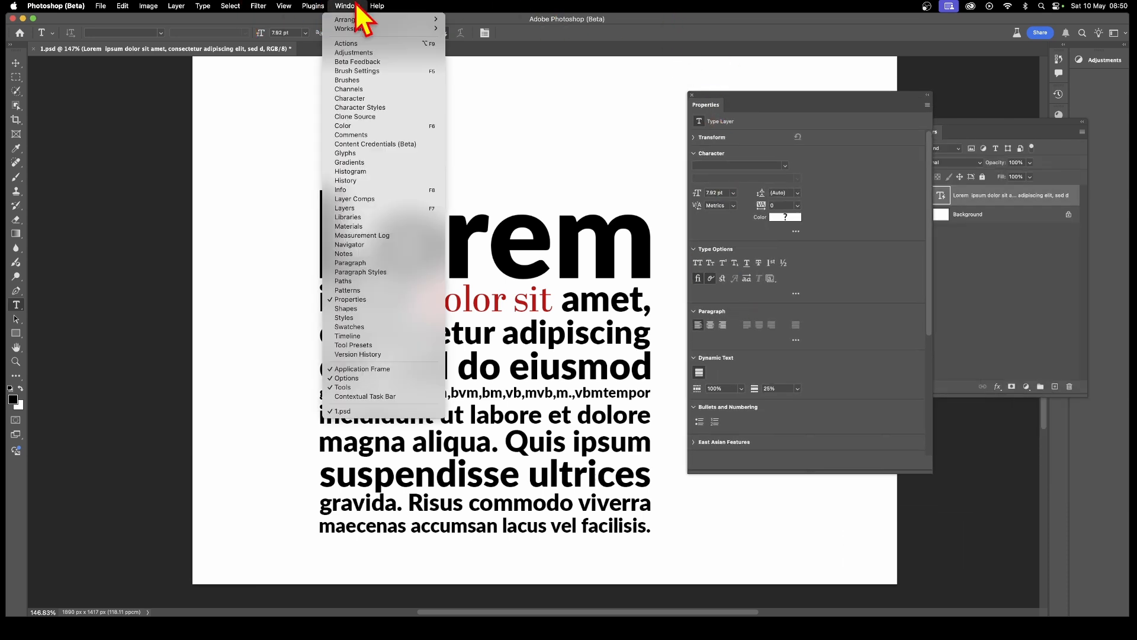
click(851, 296)
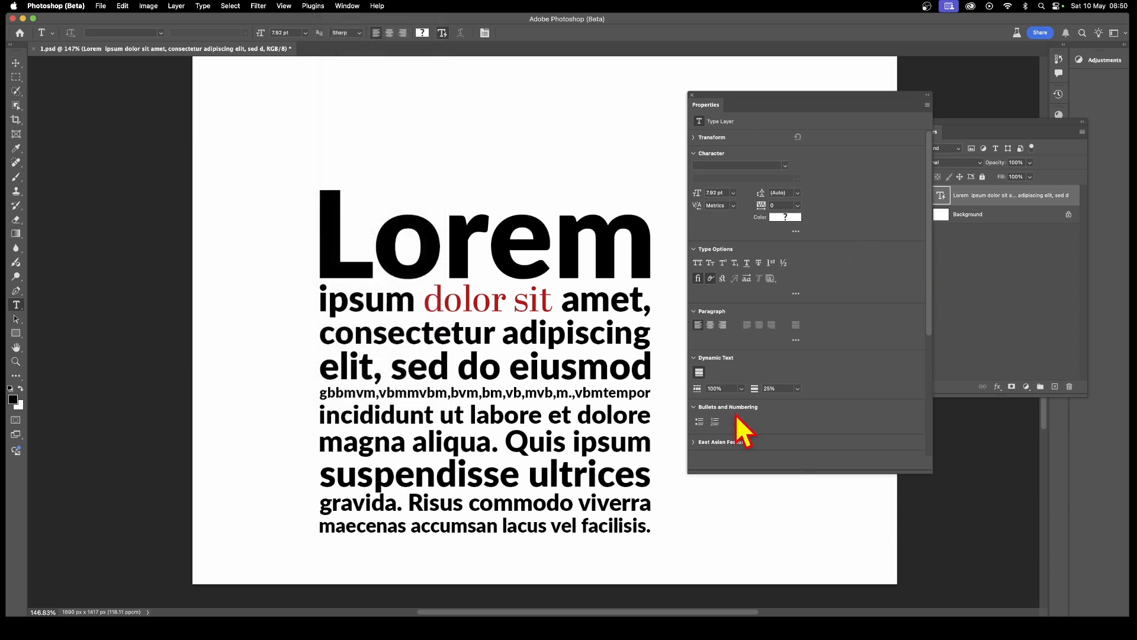
click(699, 373)
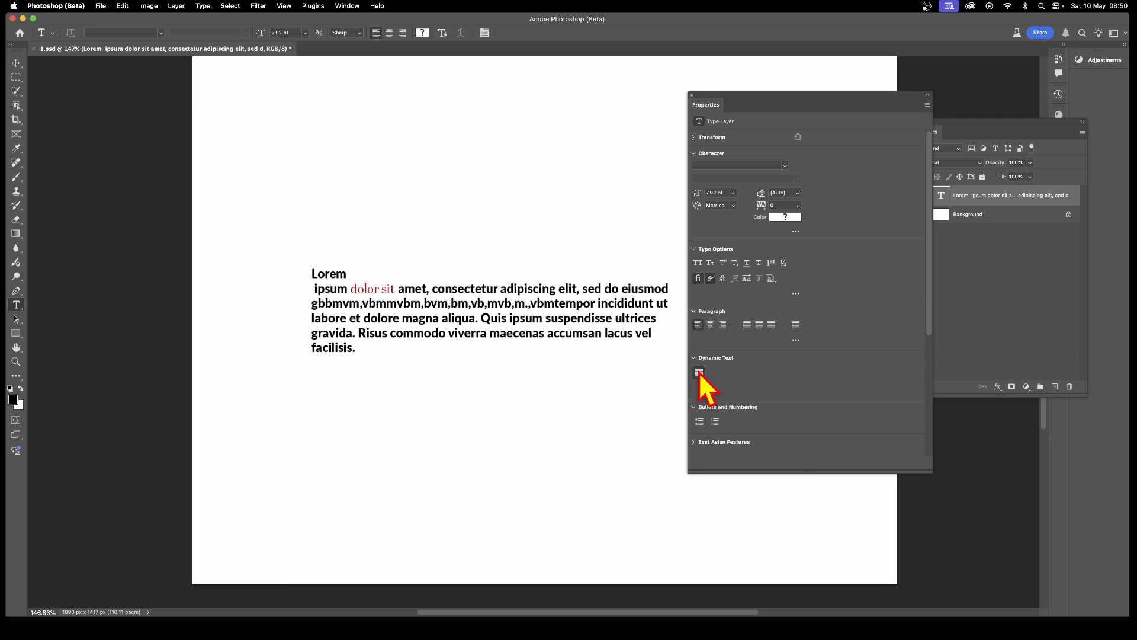
click(700, 373)
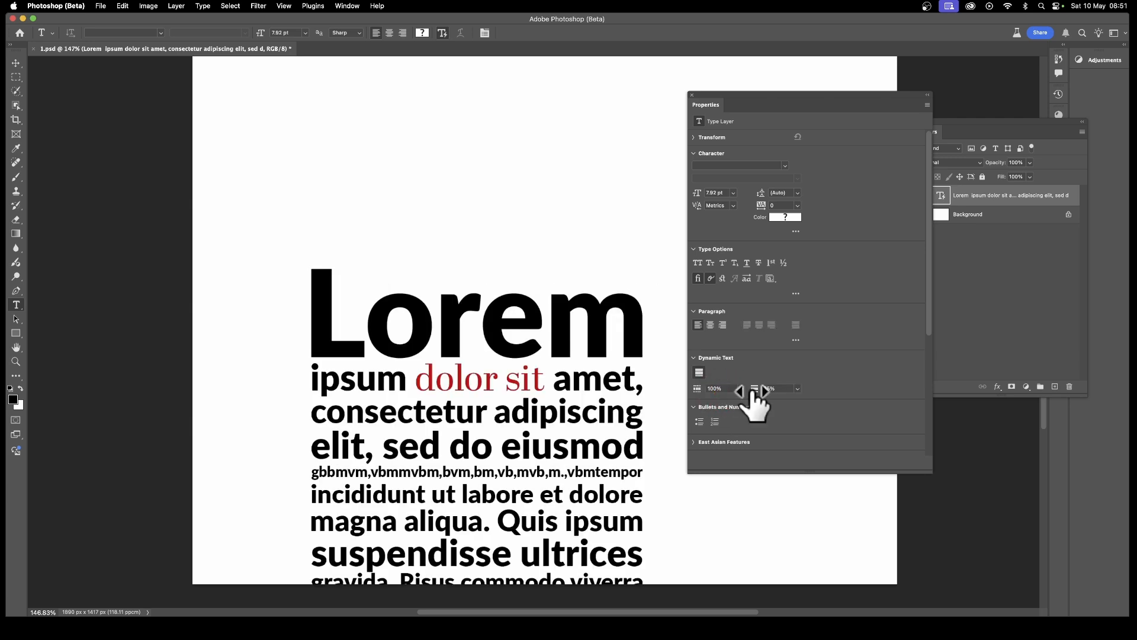
- Set the dynamic text's line spacing to 50% and its word spacing to 50%
click(798, 390)
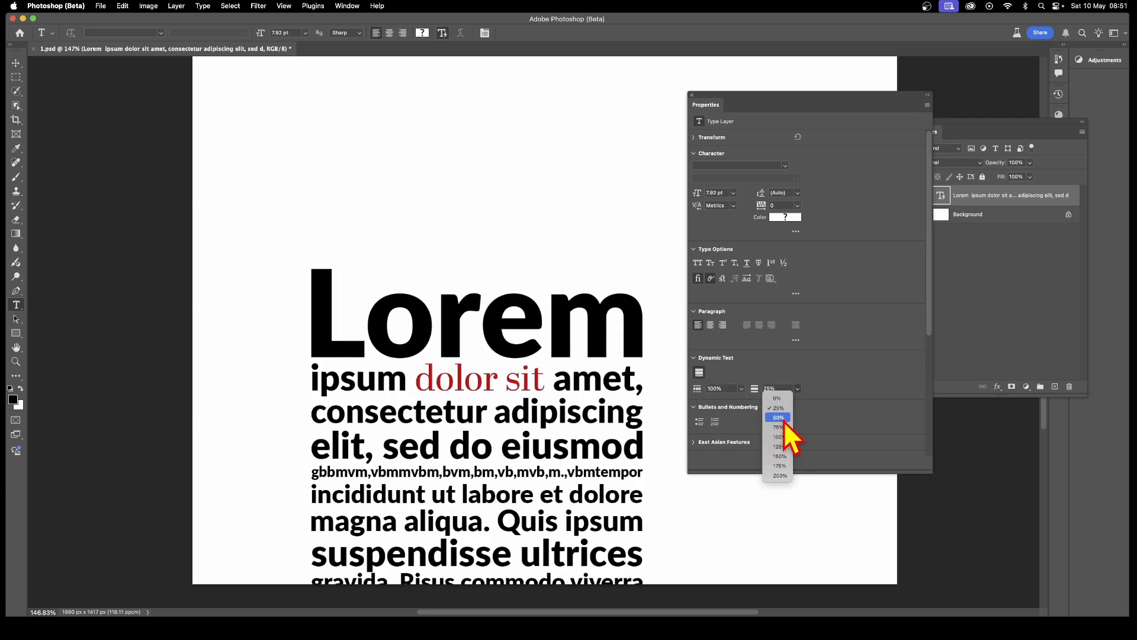
click(783, 419)
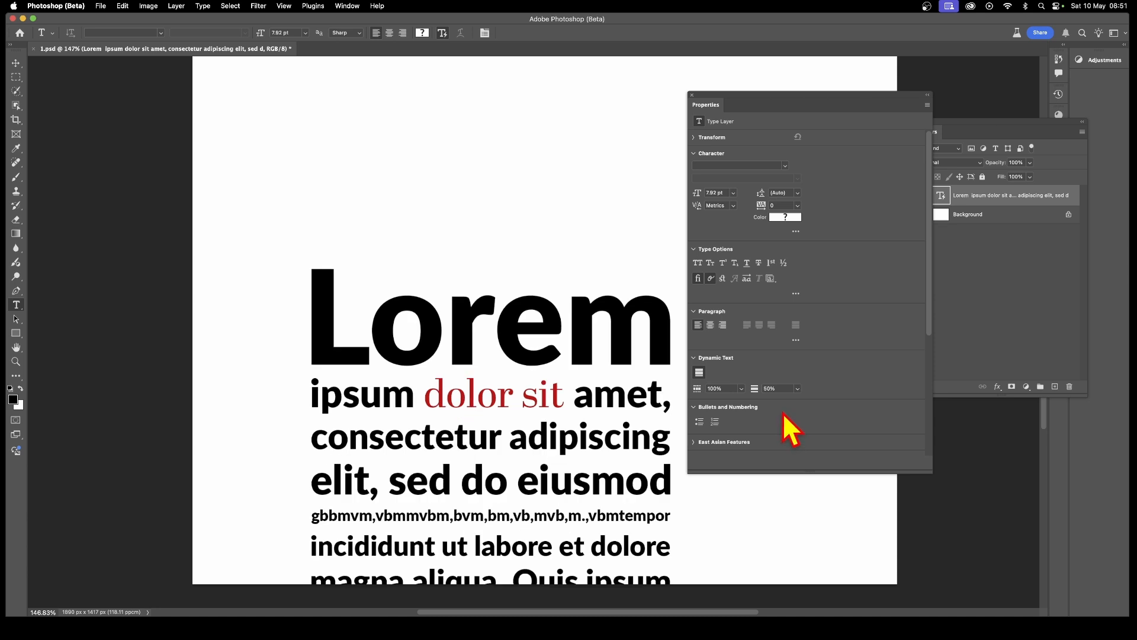
click(797, 389)
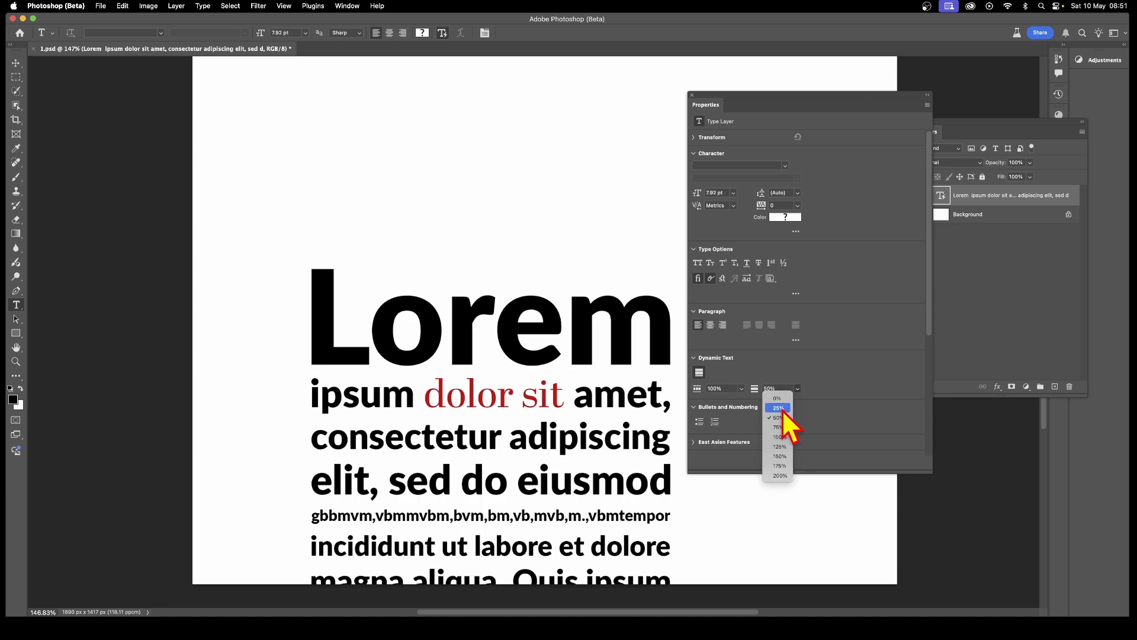
click(749, 402)
click(741, 389)
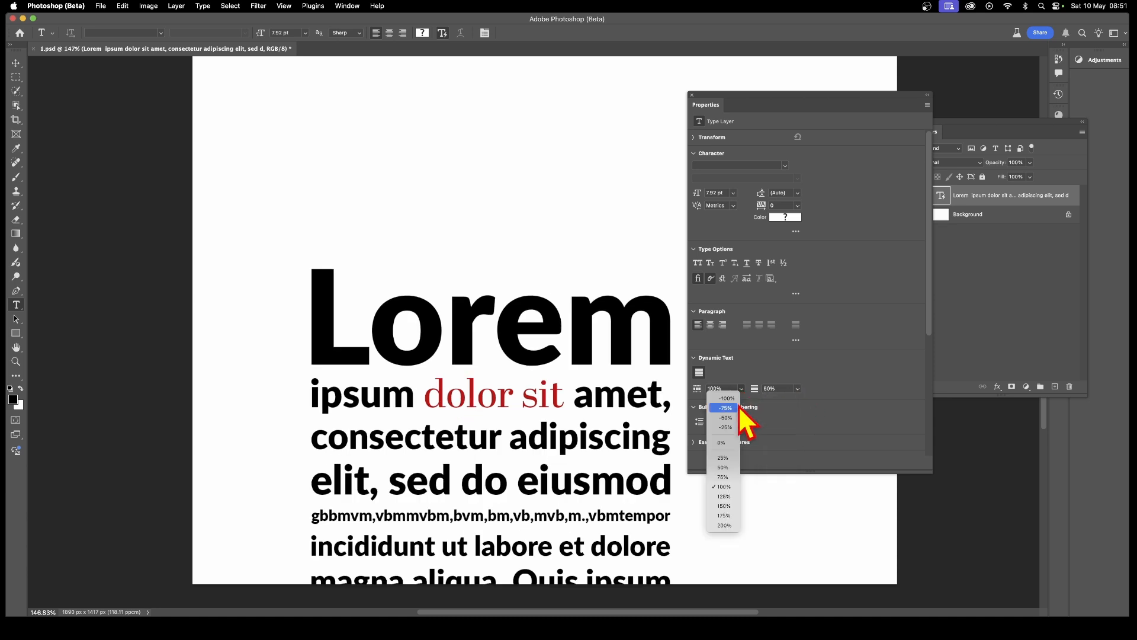
click(724, 467)
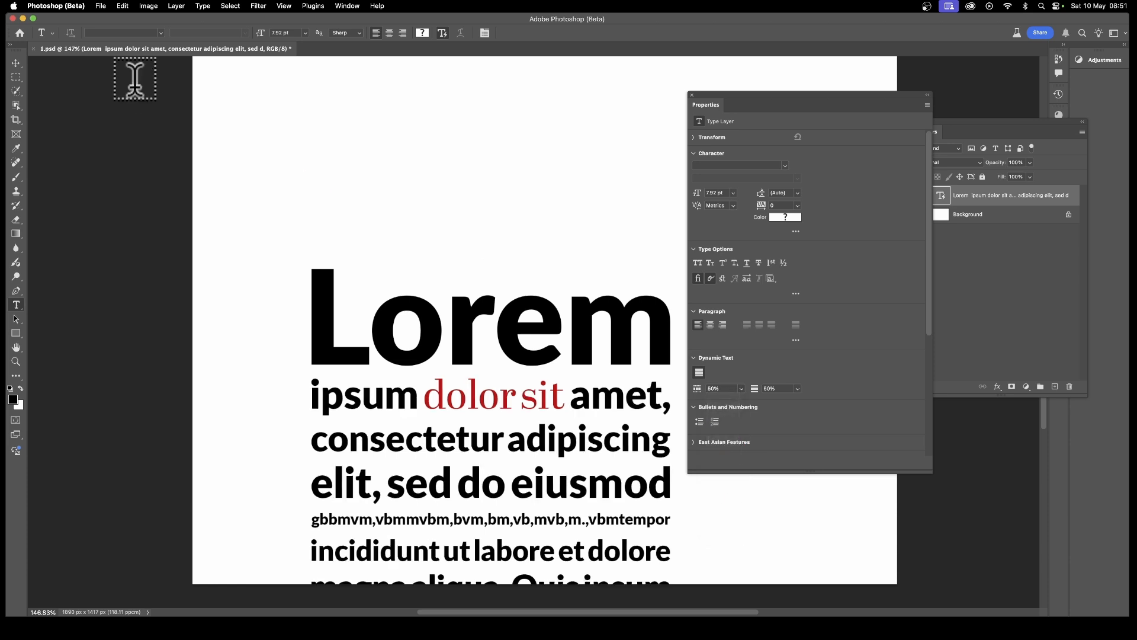
- Reposition the text layer, scale it to about 53%, rotate it about 54° clockwise and apply the transform
click(16, 63)
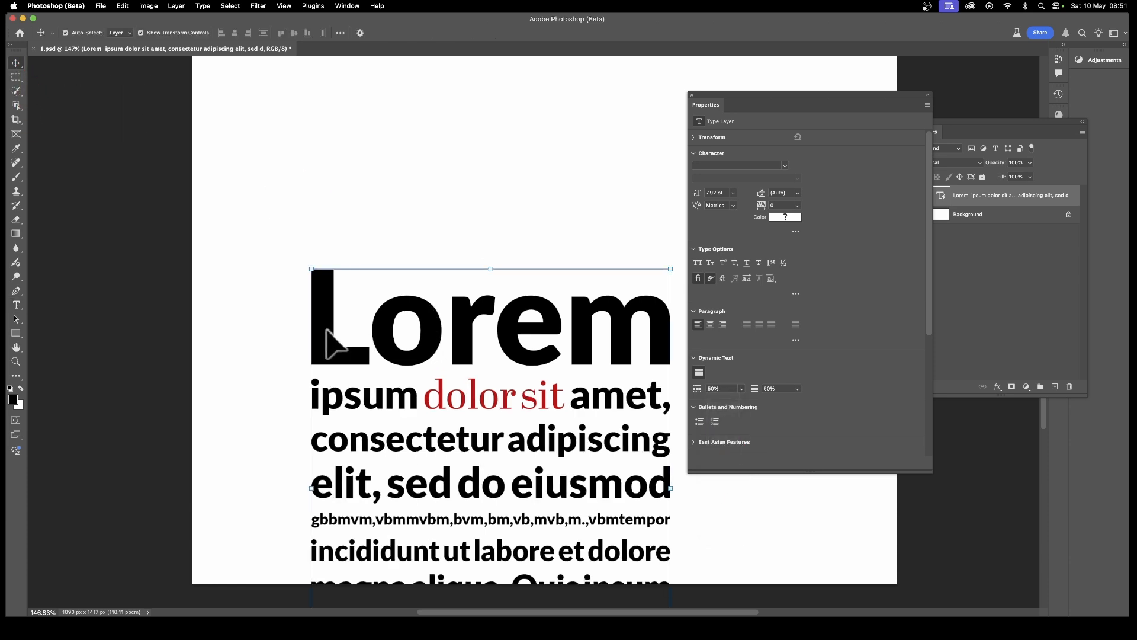
drag(325, 330, 254, 158)
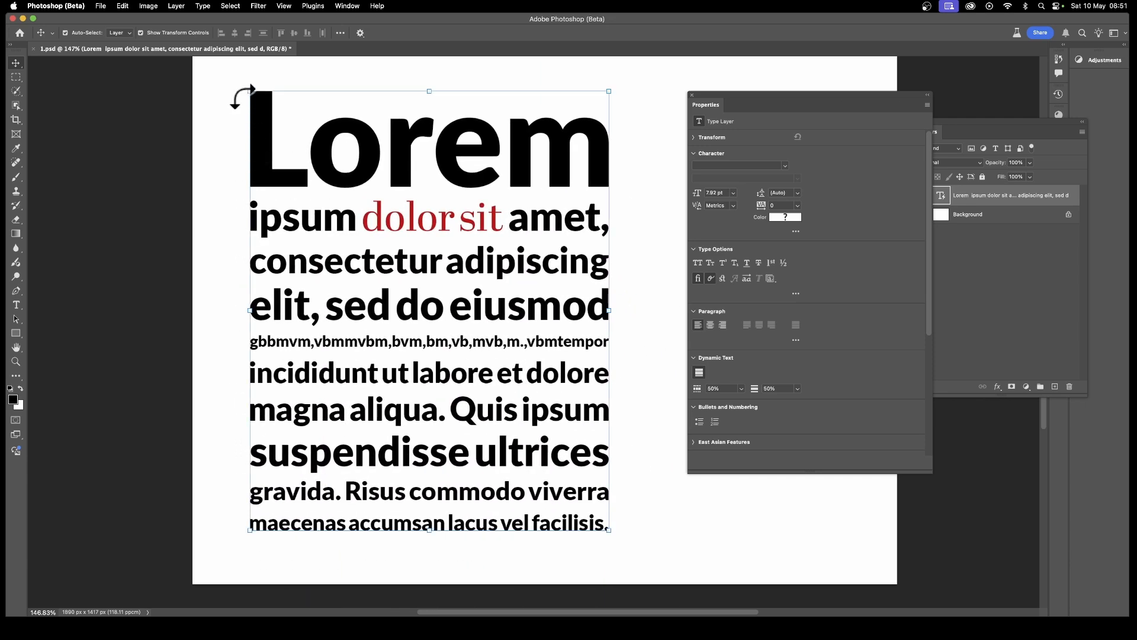
drag(246, 89, 440, 303)
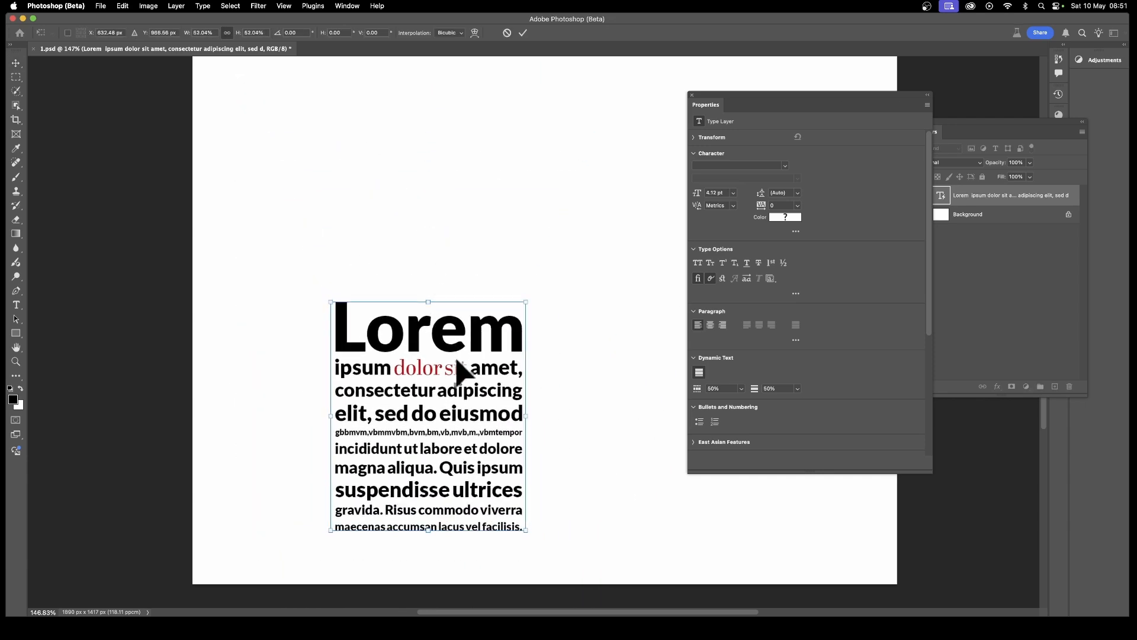
drag(465, 364, 438, 234)
drag(400, 168, 529, 188)
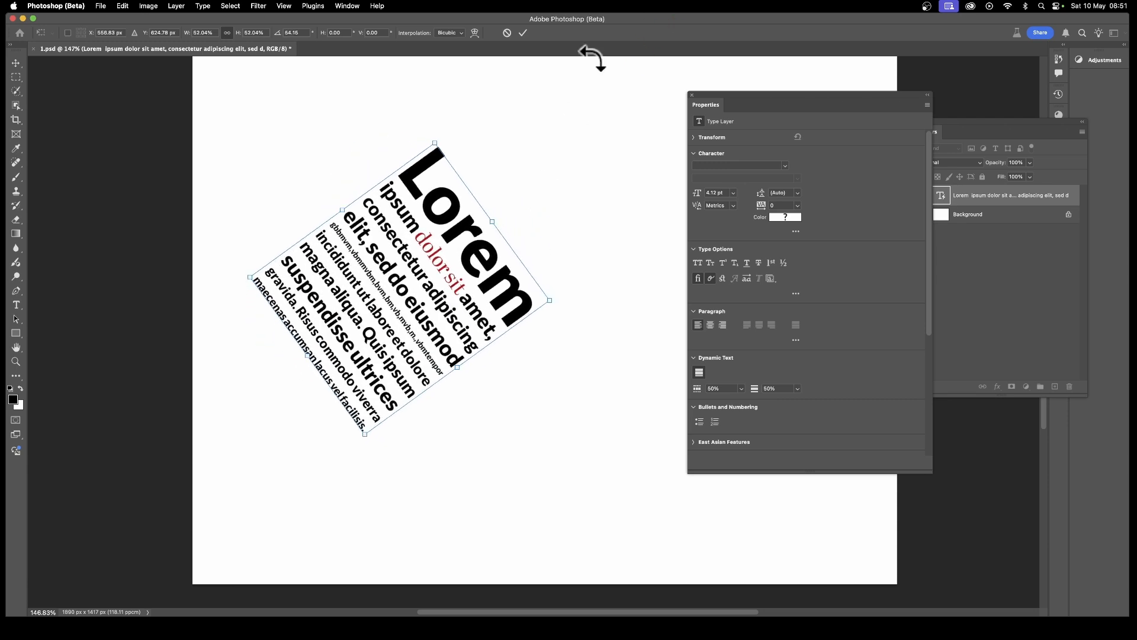
click(523, 34)
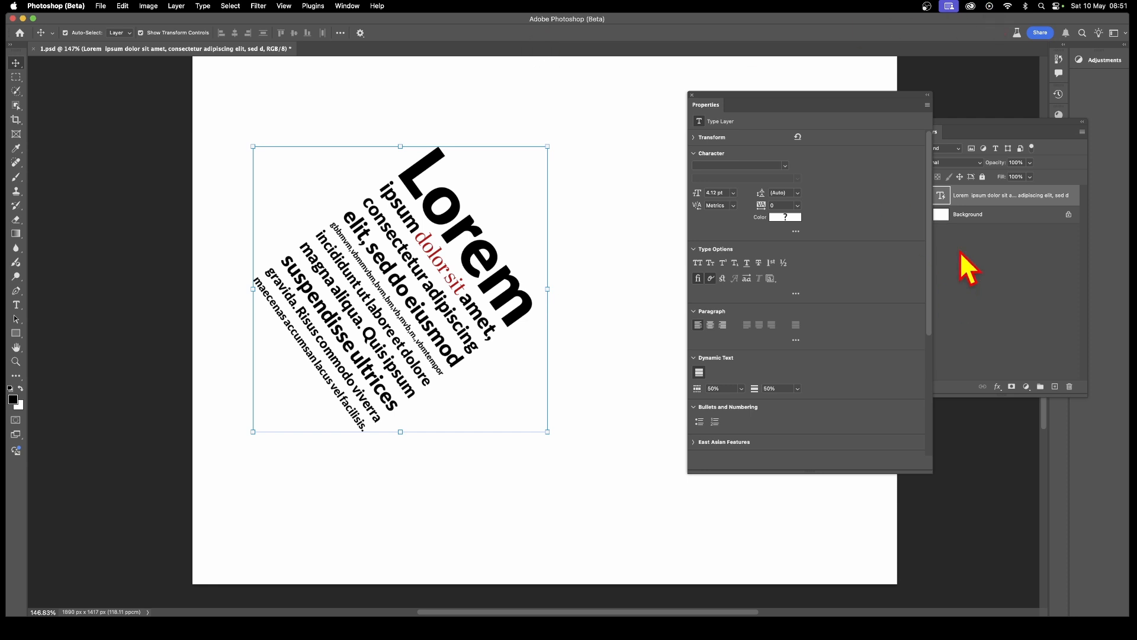
- Bring the Layers panel to the front and save the document as 1.psd on the Desktop in Photoshop format
click(965, 123)
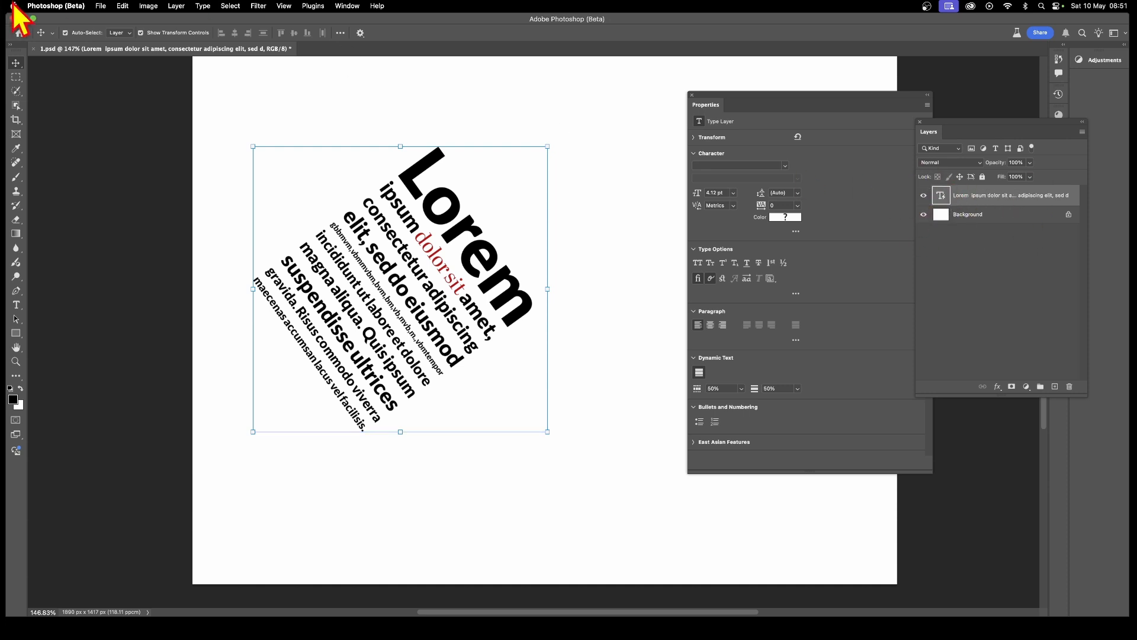
click(100, 6)
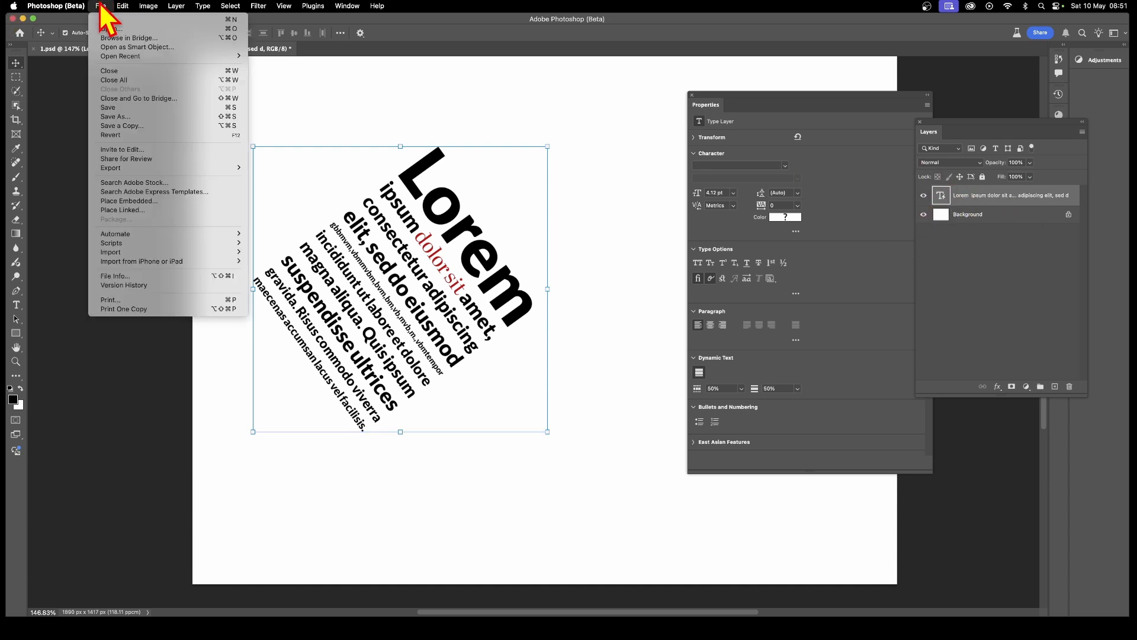
click(116, 117)
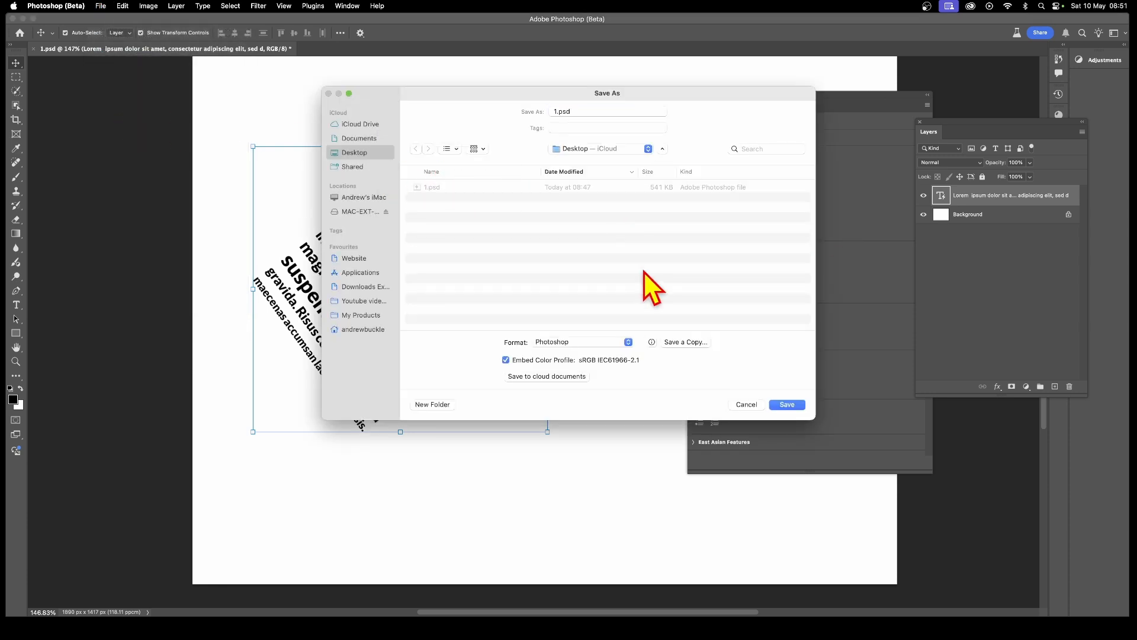
click(787, 404)
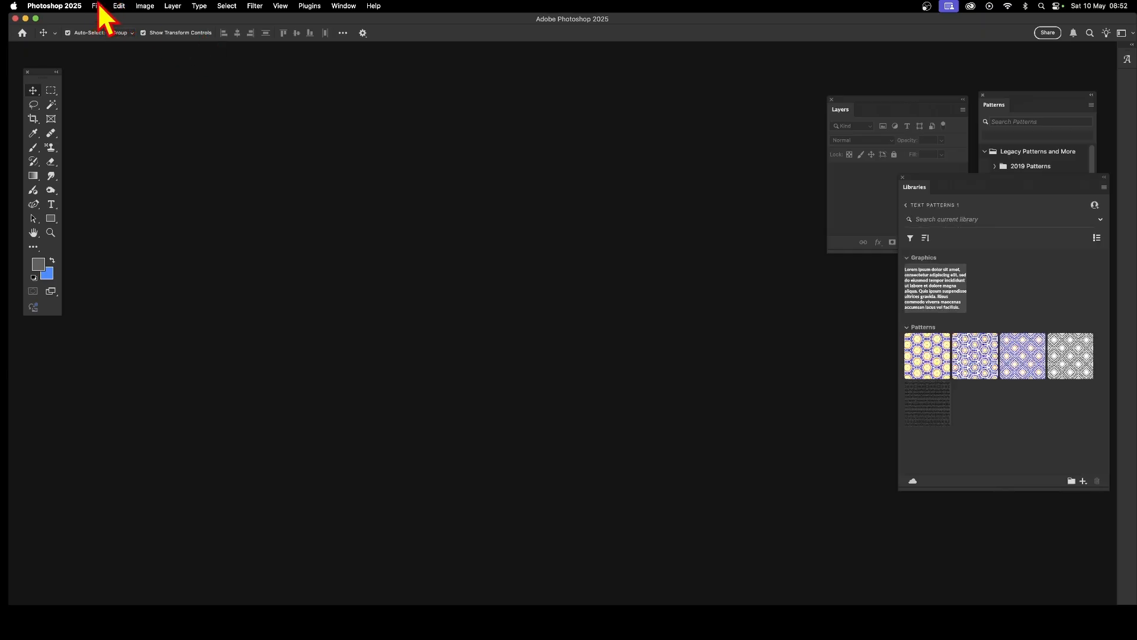
- Open the file 1.psd from the Desktop
click(98, 6)
click(104, 29)
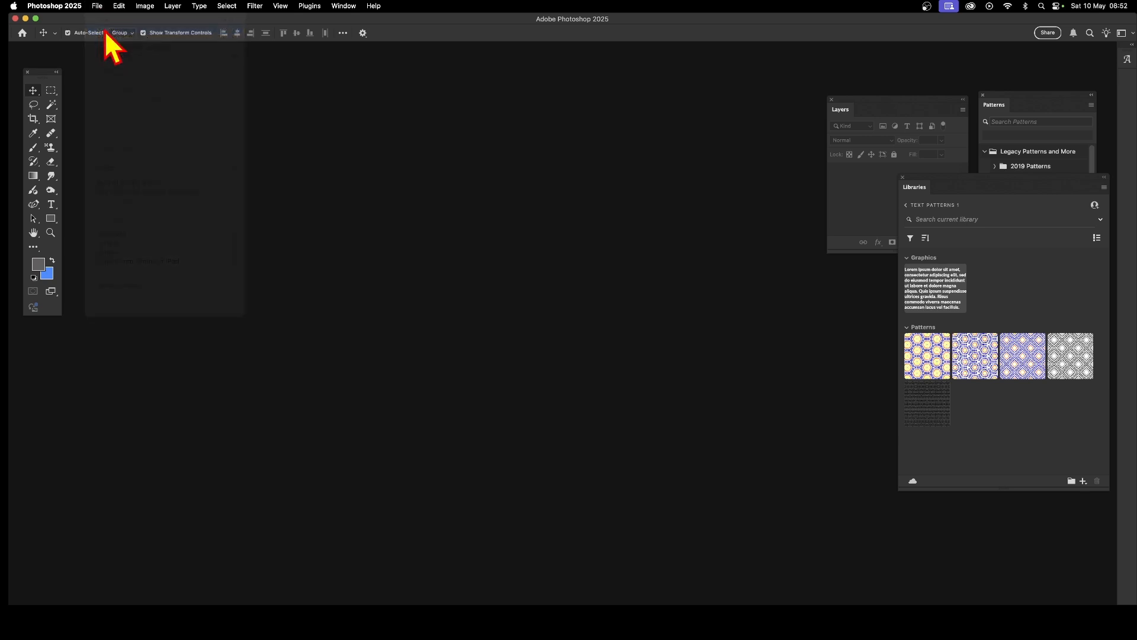
click(408, 120)
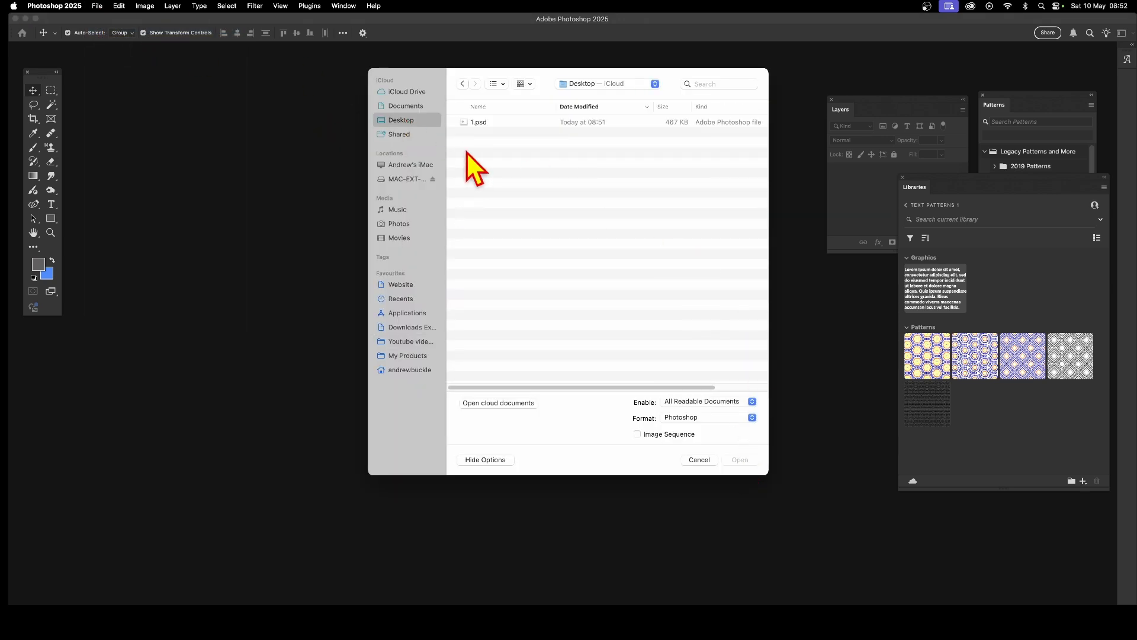
click(481, 122)
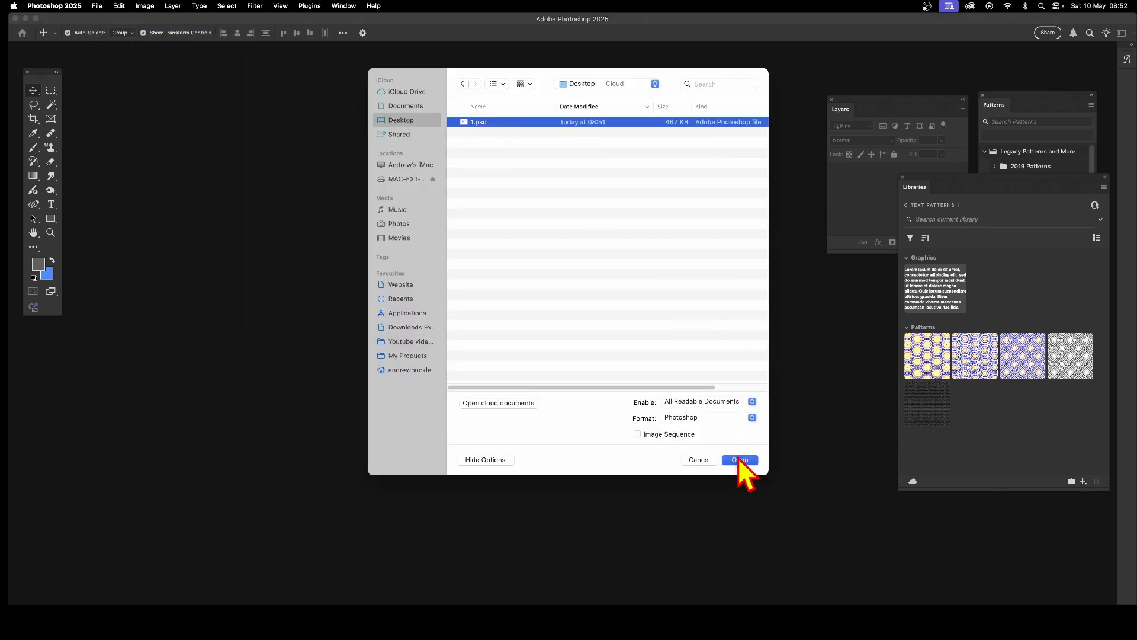
click(738, 459)
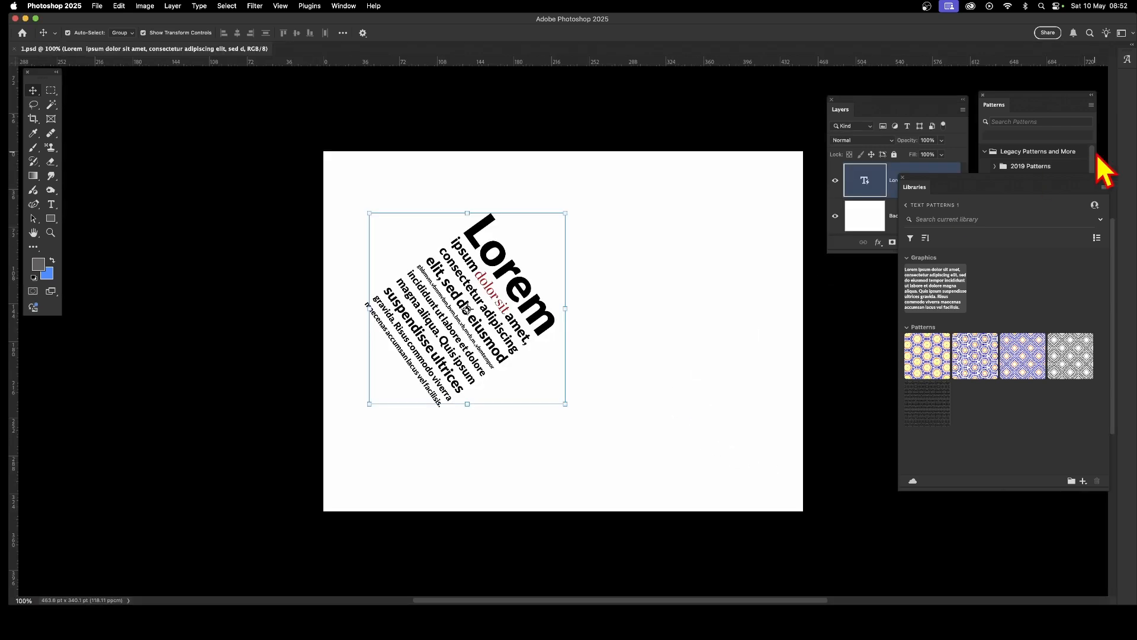
- Move the text layer slightly up, scale it to about 164%, rotate it counterclockwise to a slight clockwise tilt and apply the transform
mouse_move(475, 295)
mouse_down()
mouse_move(508, 284)
mouse_move(491, 281)
mouse_up()
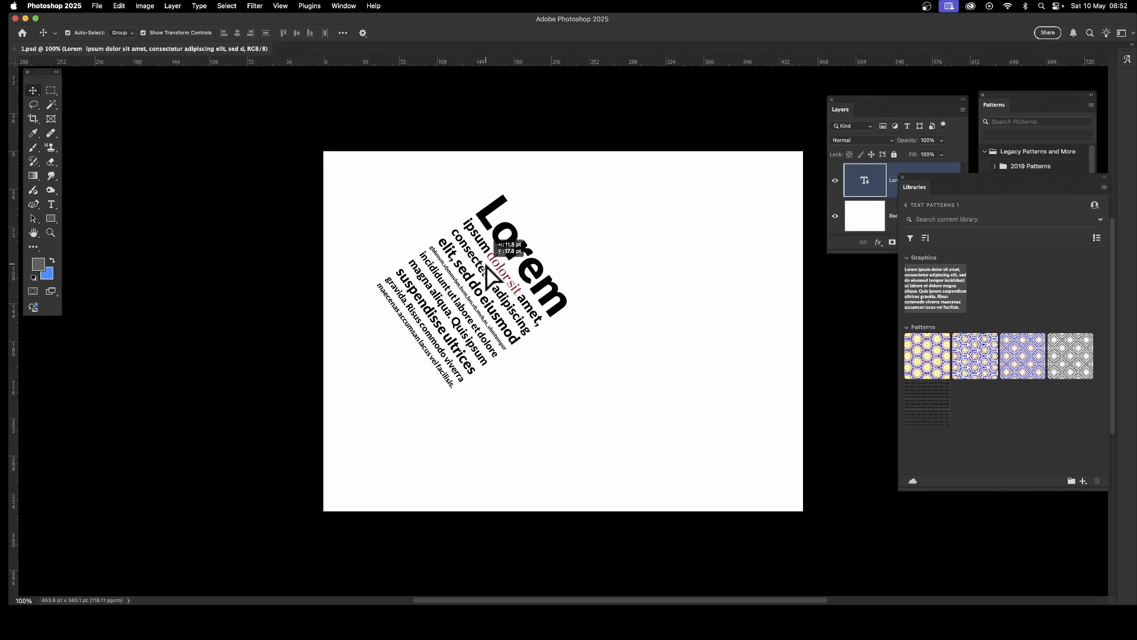
click(881, 106)
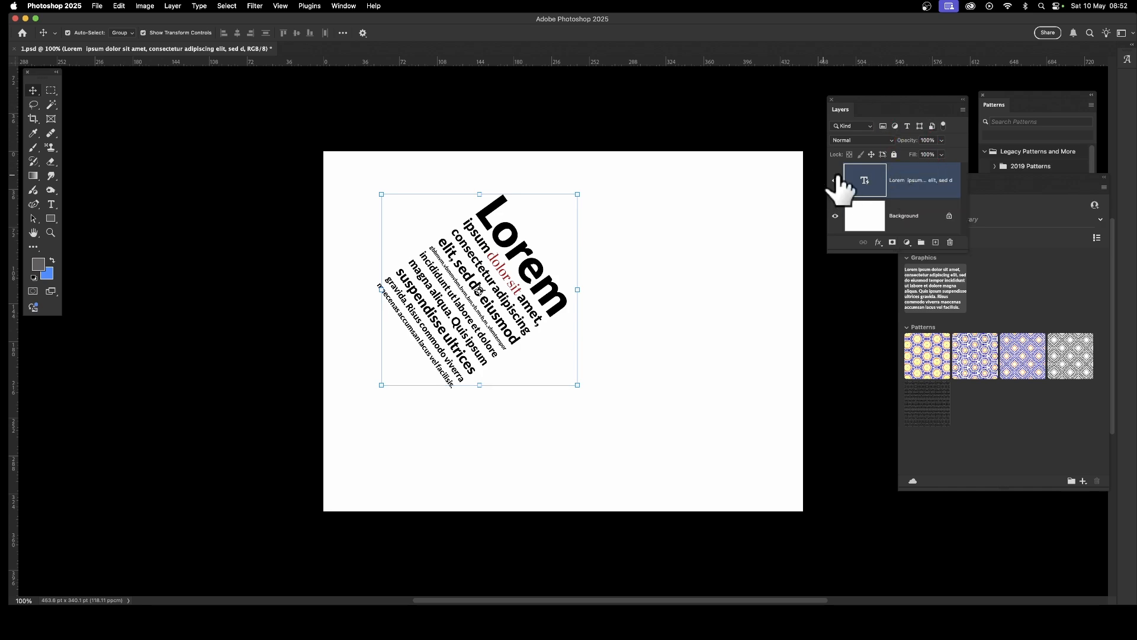
drag(576, 386, 703, 503)
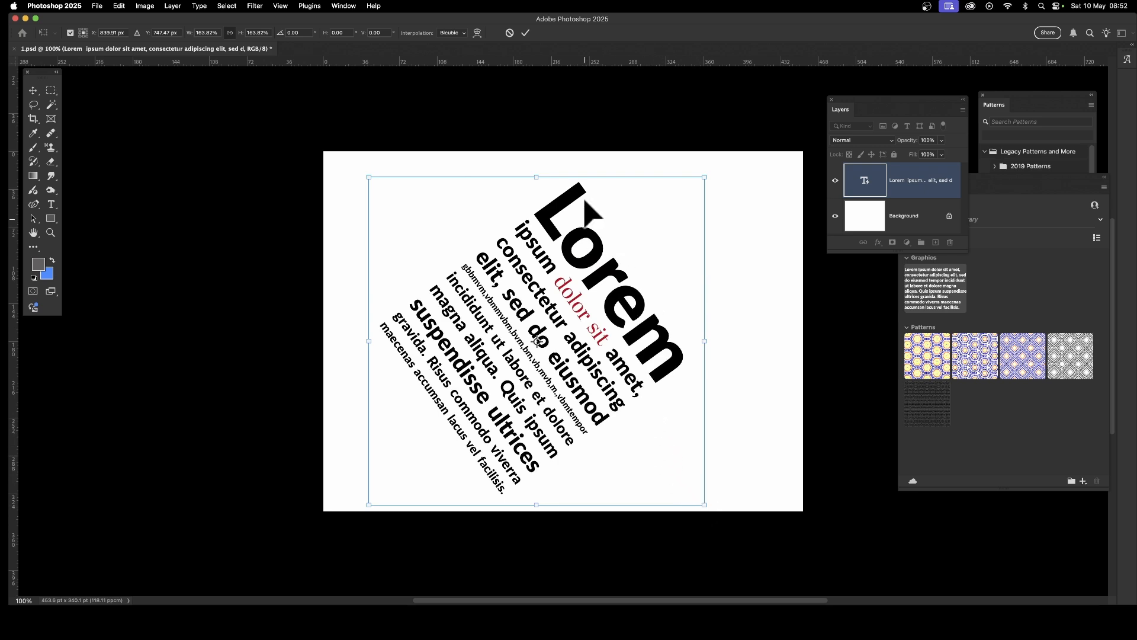
drag(544, 167, 414, 177)
click(525, 33)
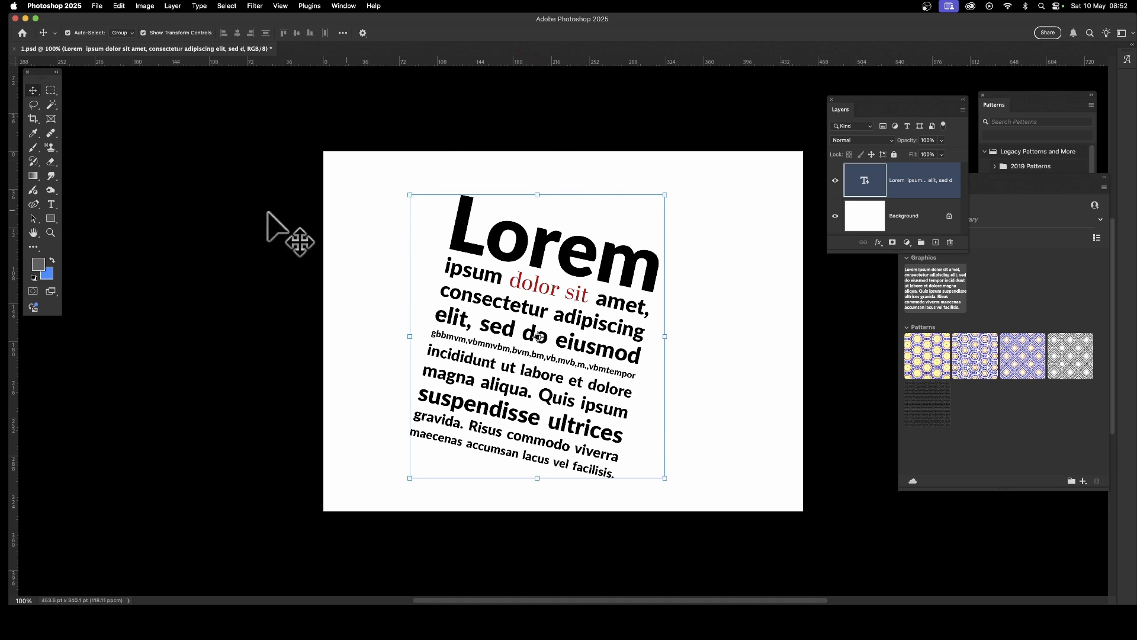
- With the horizontal Type tool, insert a long unbroken string of random letters starting "sdhhdsdhjh" directly before "adipiscing" and commit the text edit
click(52, 205)
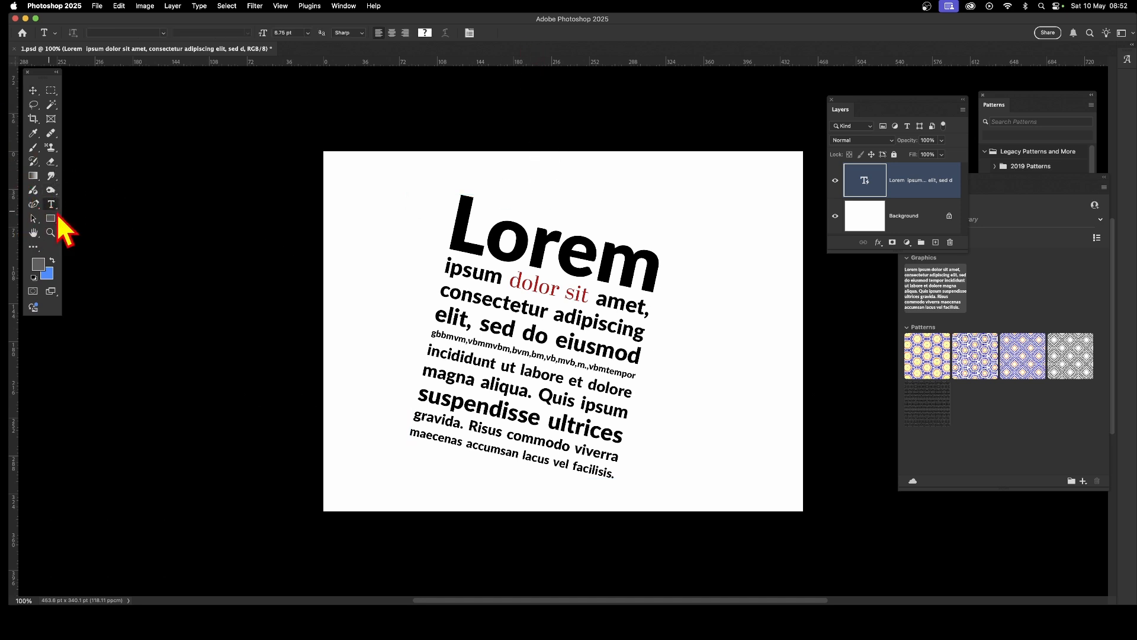
right_click(51, 205)
click(99, 207)
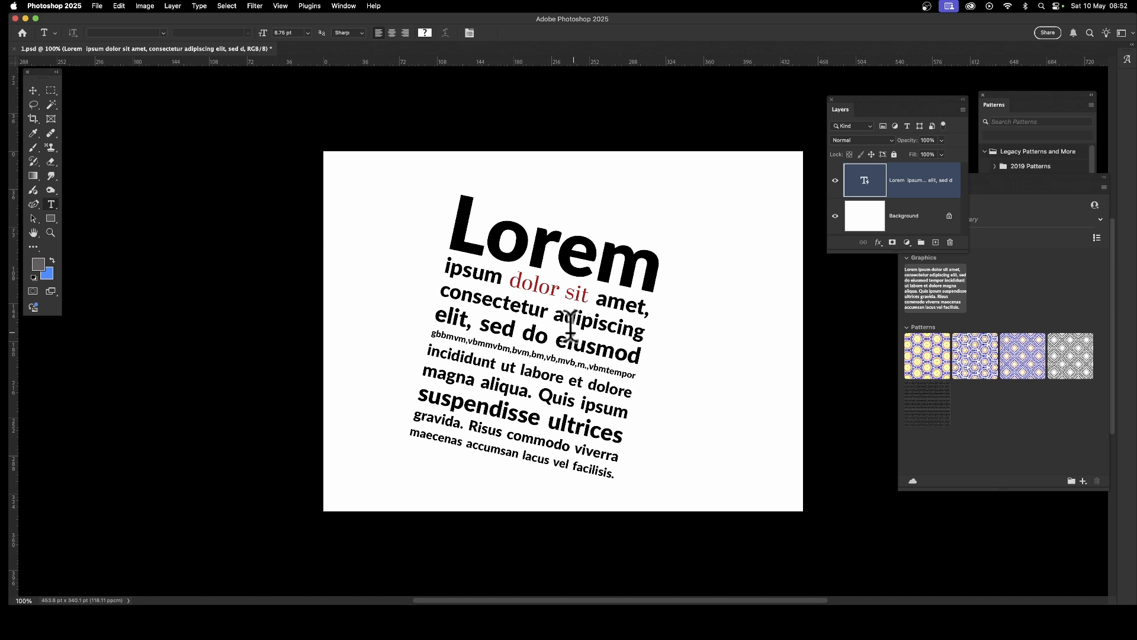
click(555, 311)
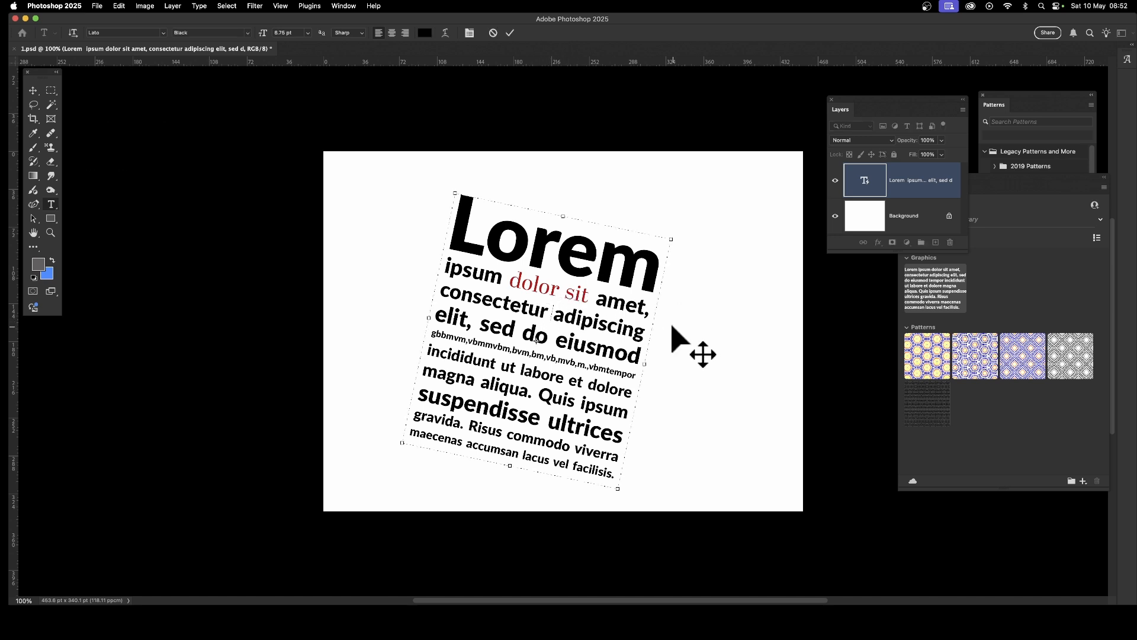
text(sdhhdsdhjhdskjsdhkjdhskjdhskjhdskjhsdkjhsdkjshdjkhsd)
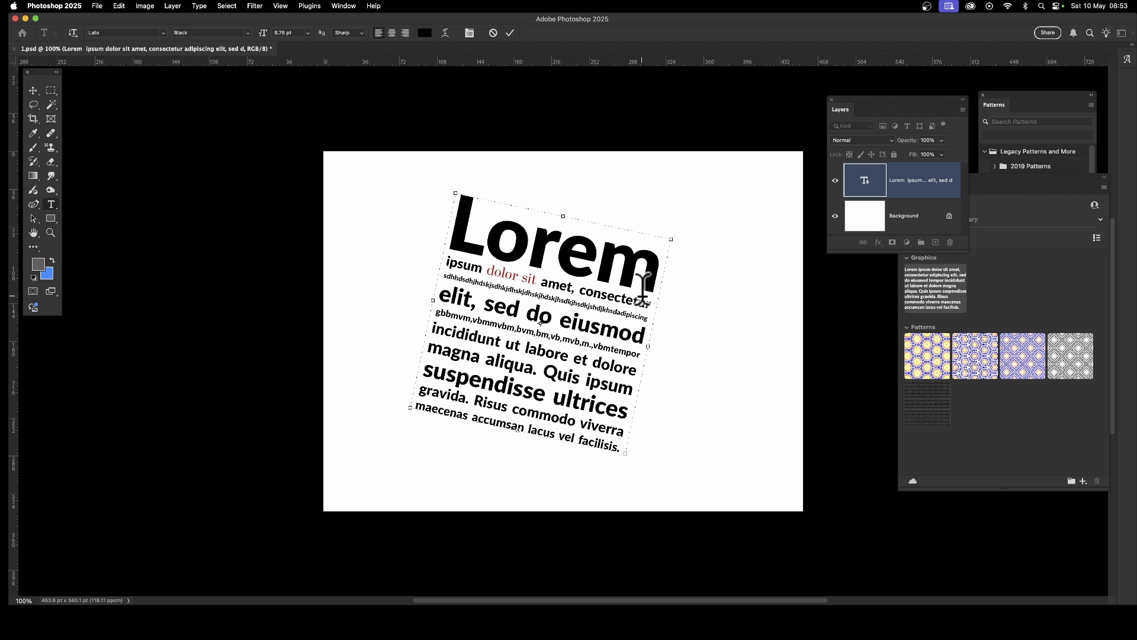
click(512, 34)
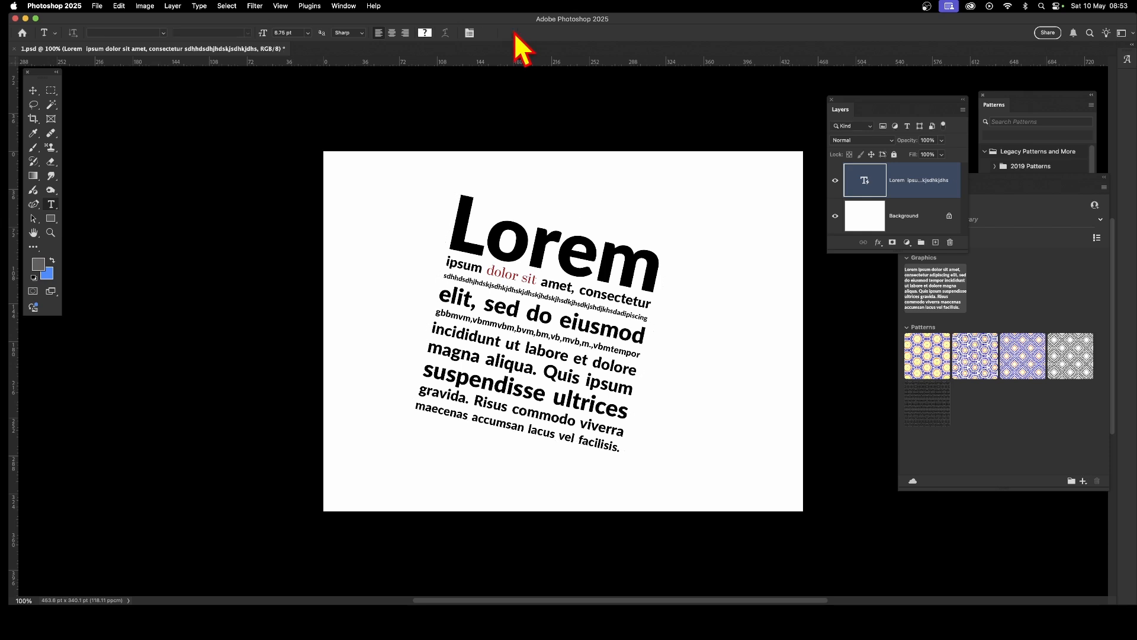
key(z)
scroll(804, 39, up, 3)
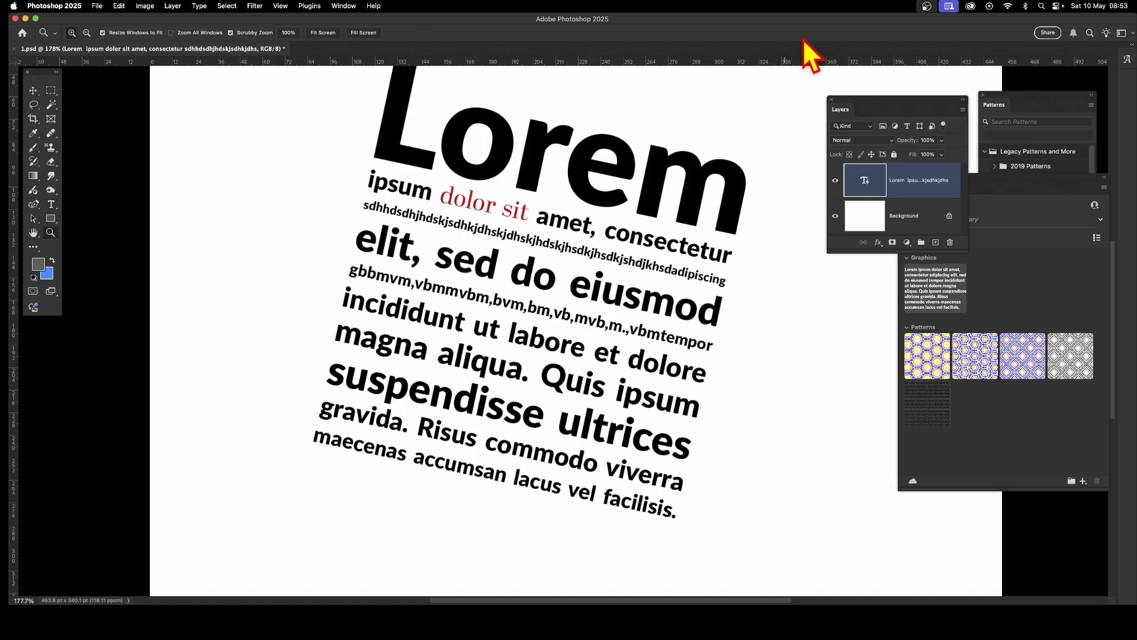